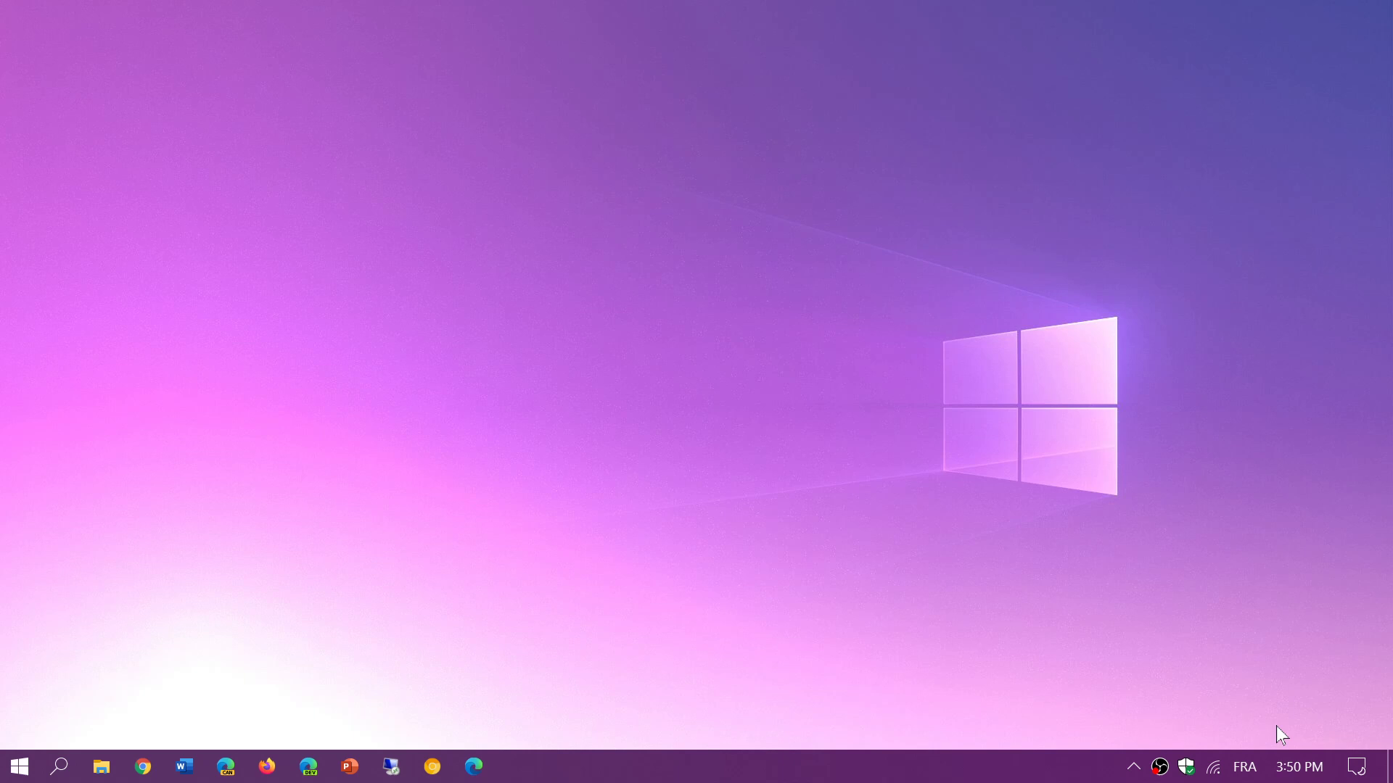
Step: Go to Settings > Personalization > Themes and review the current Custom theme with its 18-image slideshow
left_click(1355, 770)
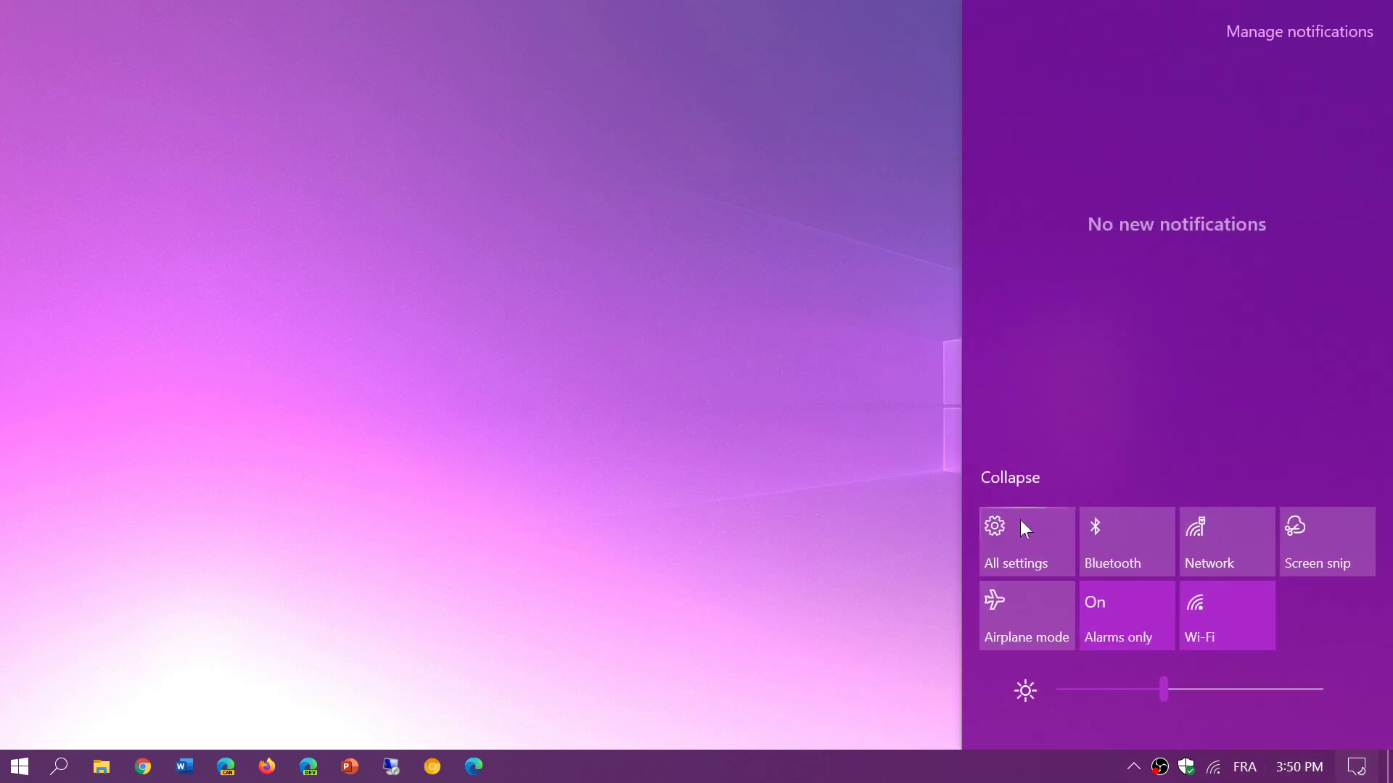
left_click(1021, 540)
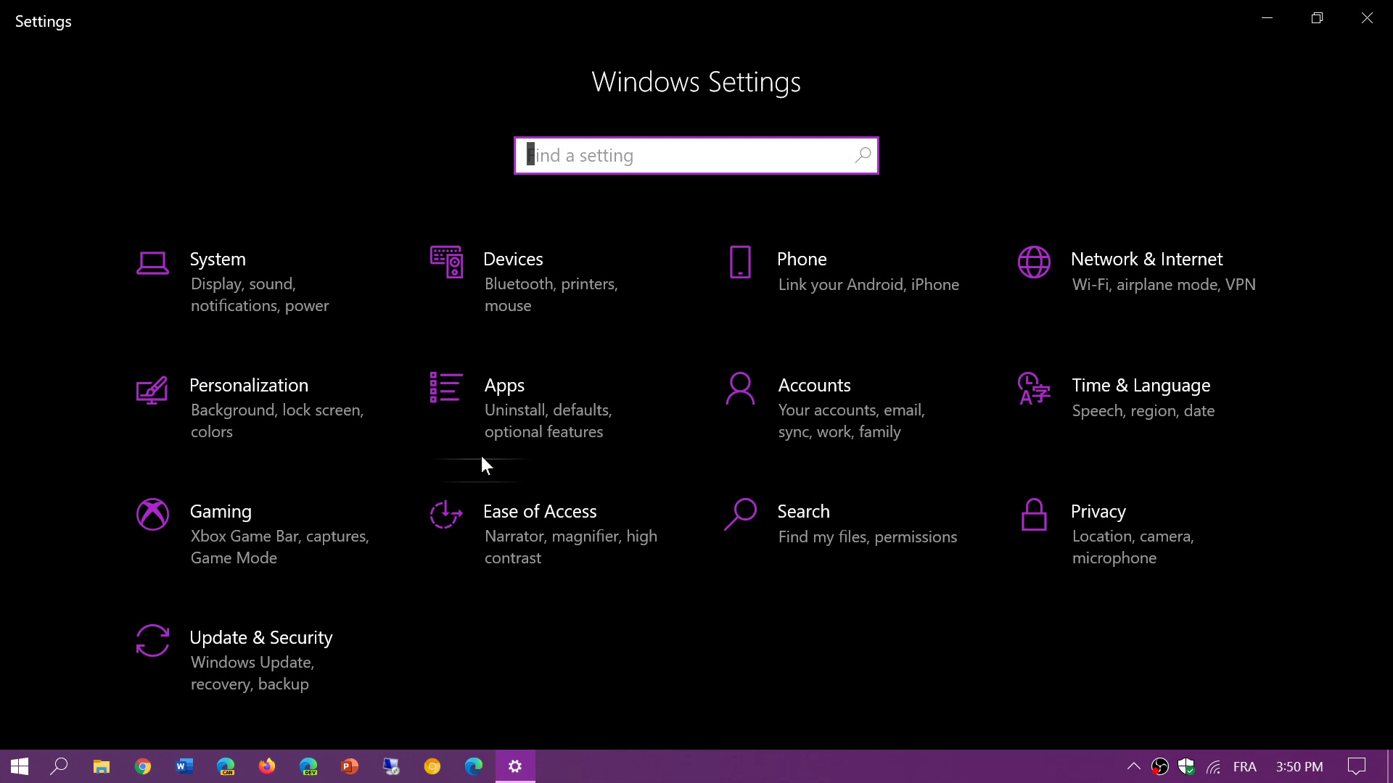
left_click(267, 403)
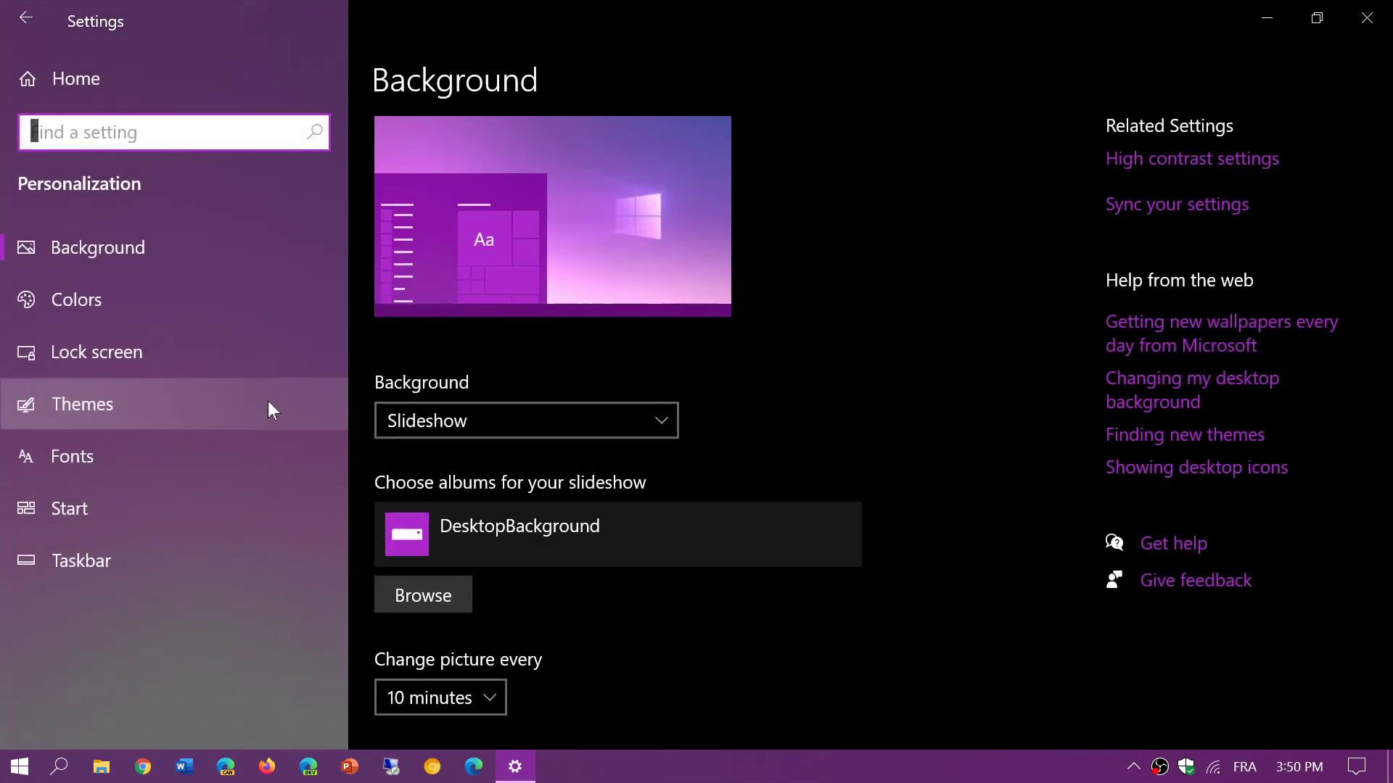
left_click(269, 403)
scroll(1001, 580, "down", 3)
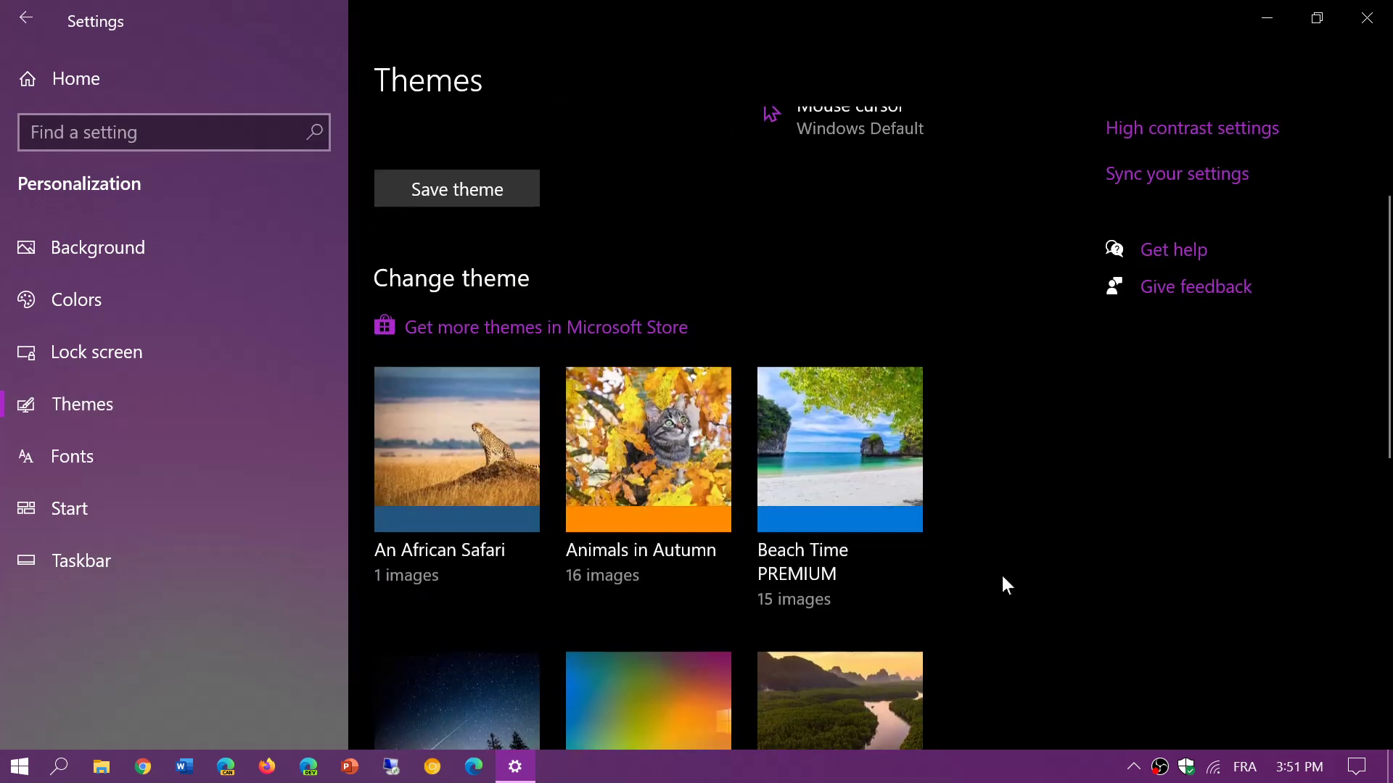
scroll(1003, 581, "down", 10)
scroll(1003, 580, "up", 11)
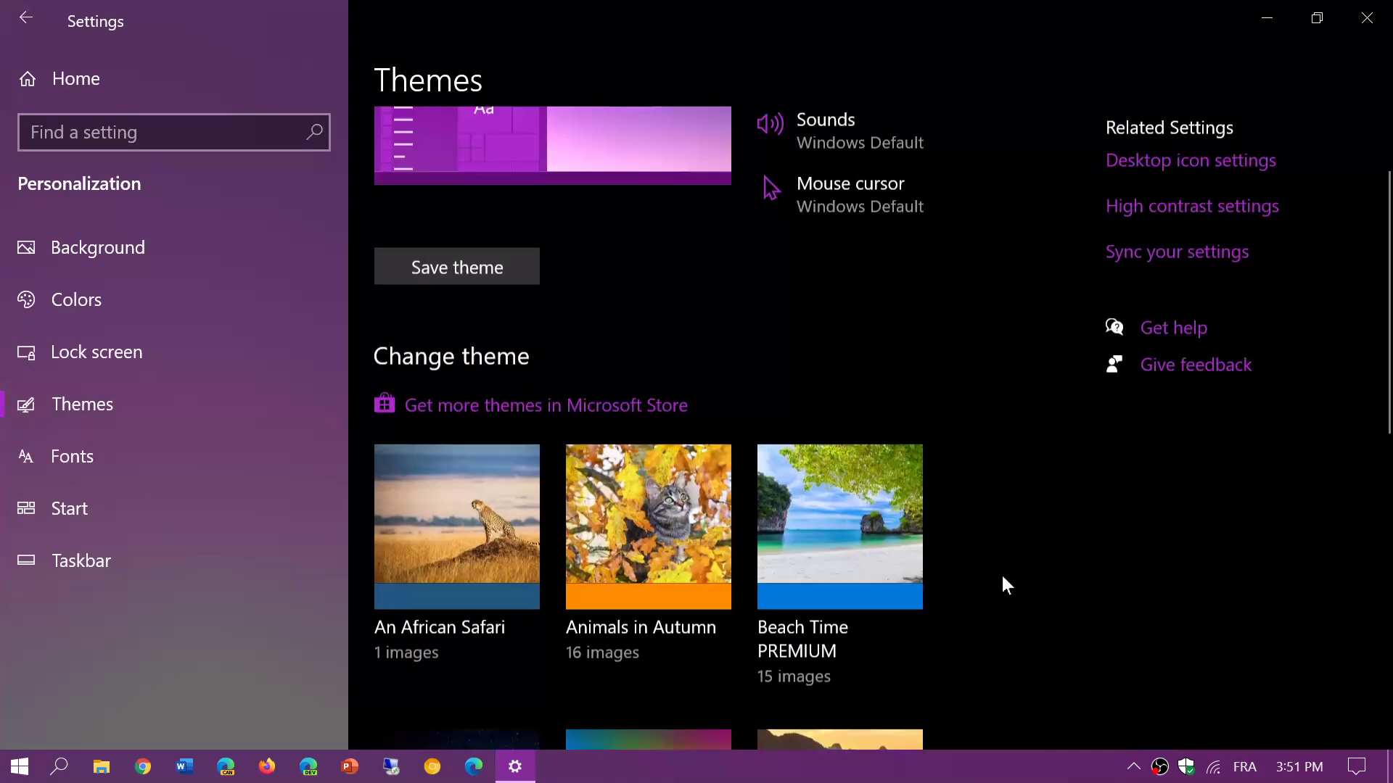
scroll(1004, 584, "up", 3)
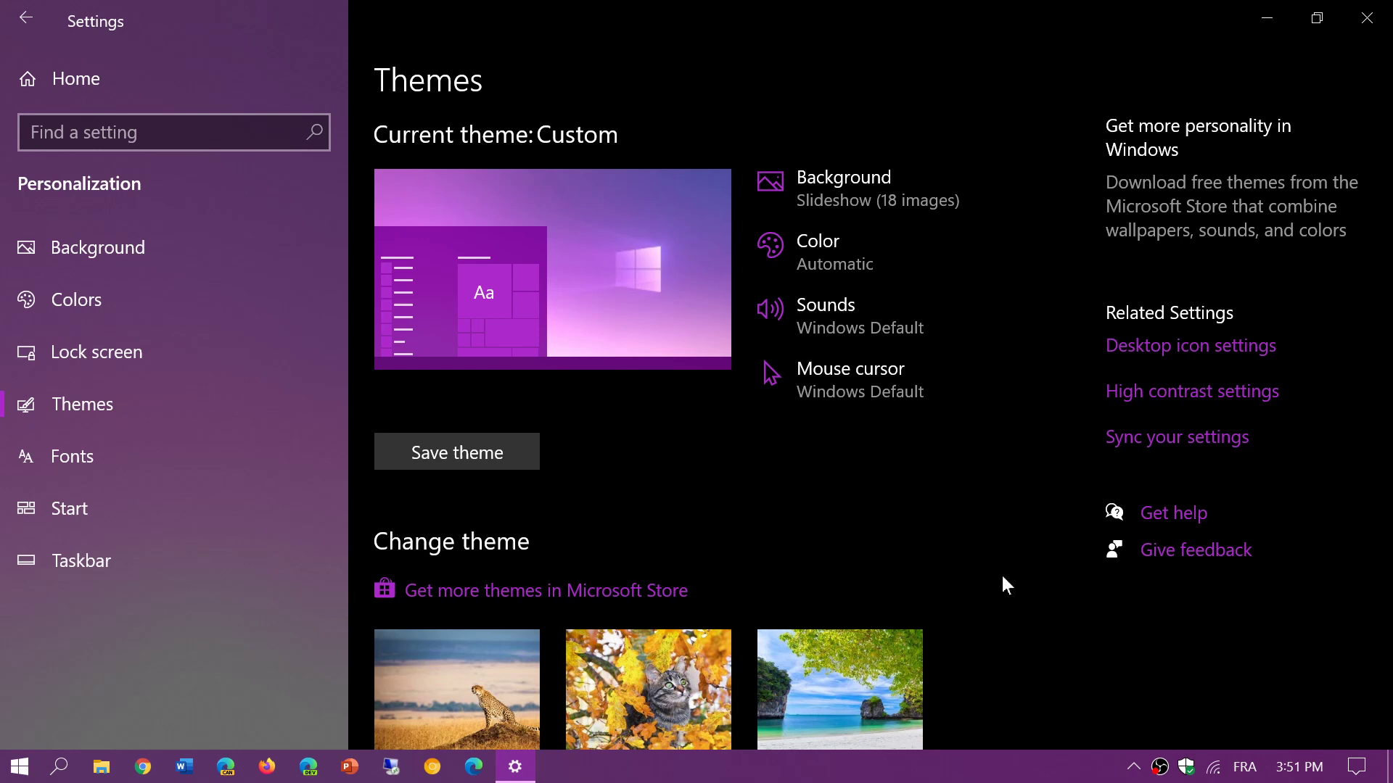
scroll(1003, 578, "down", 3)
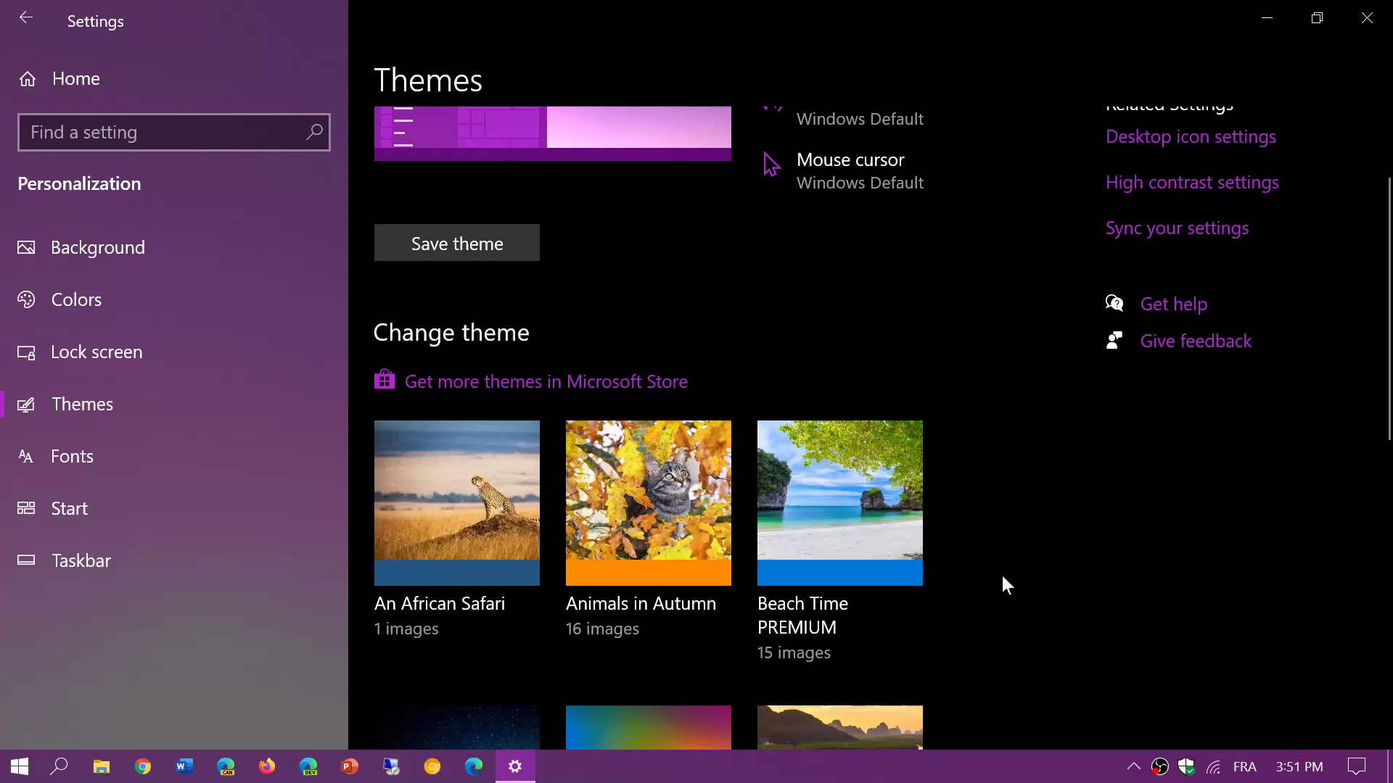
scroll(1003, 578, "up", 3)
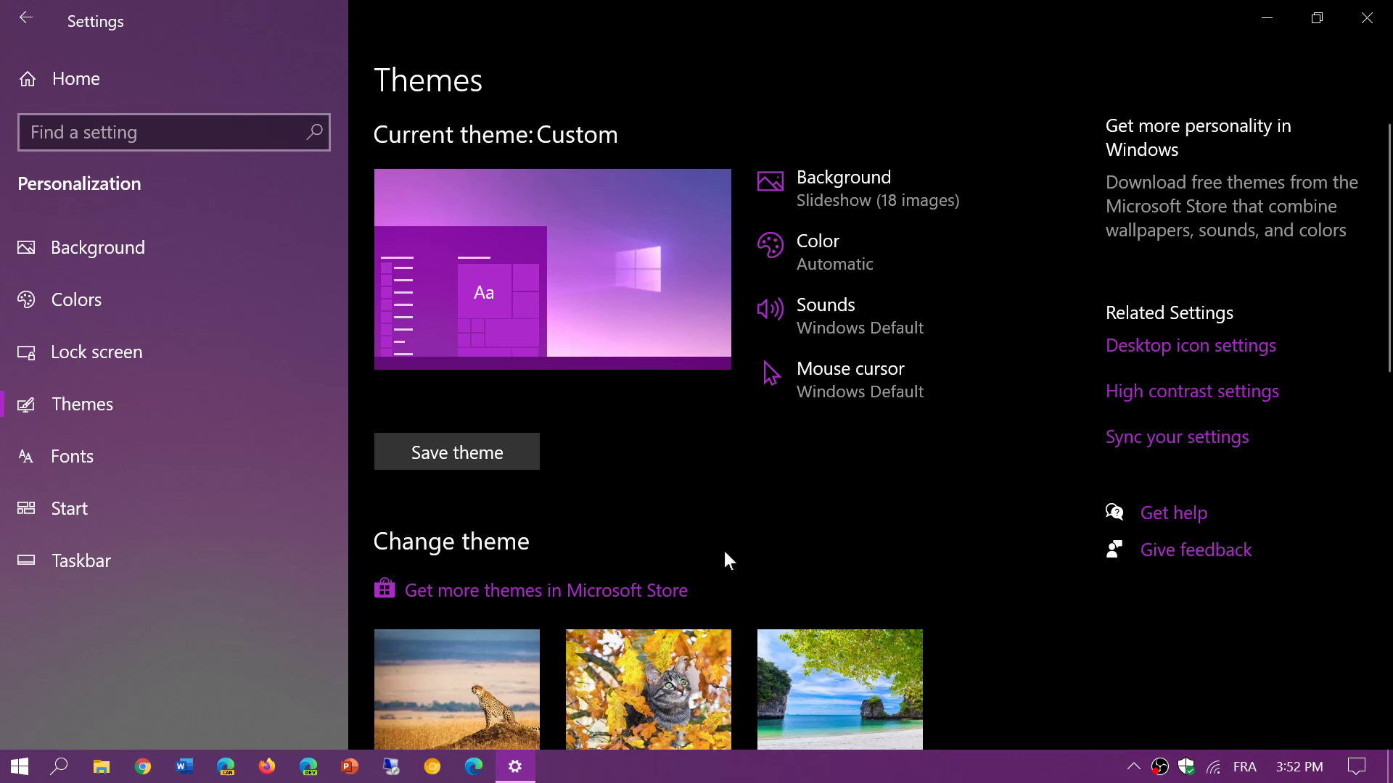
Step: Open the Store's Windows Themes collection and open the Bending Light PREMIUM product page
left_click(606, 591)
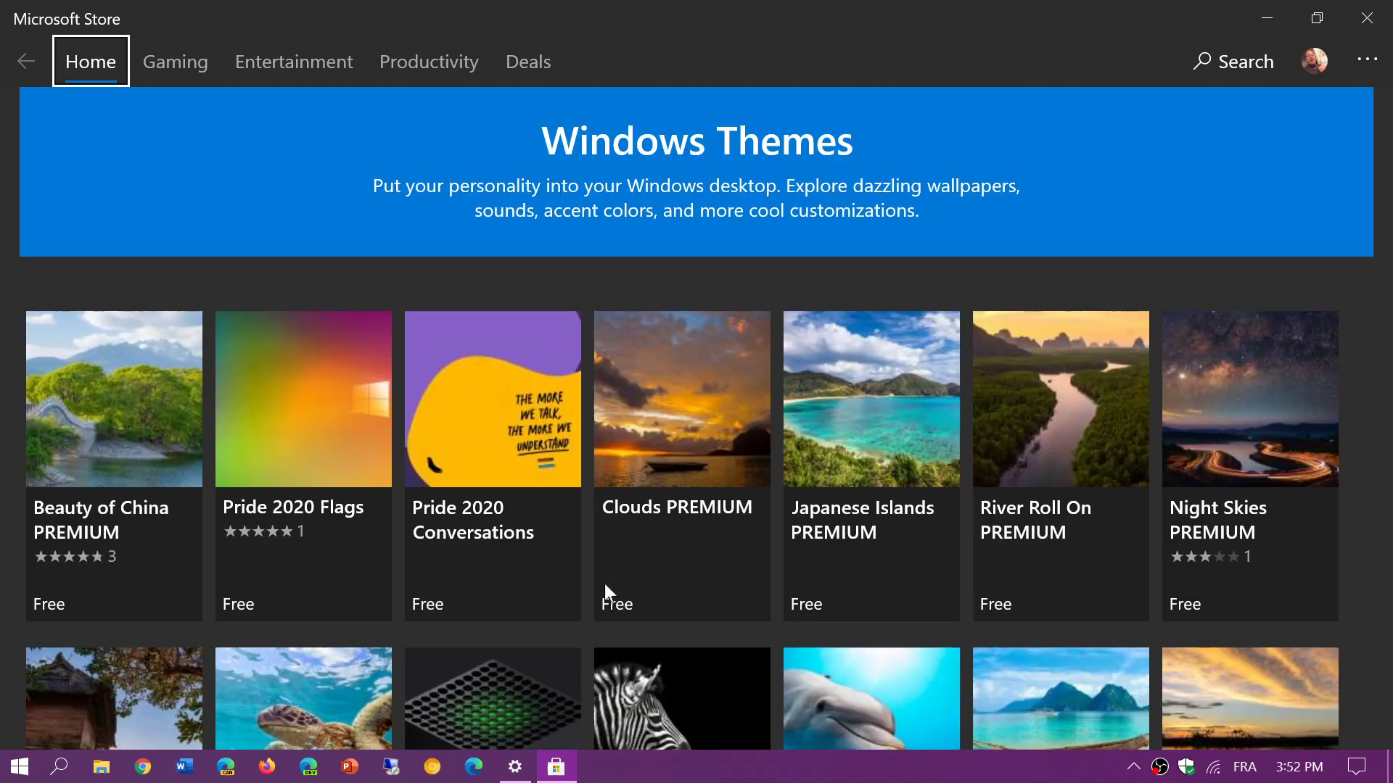
scroll(603, 583, "down", 5)
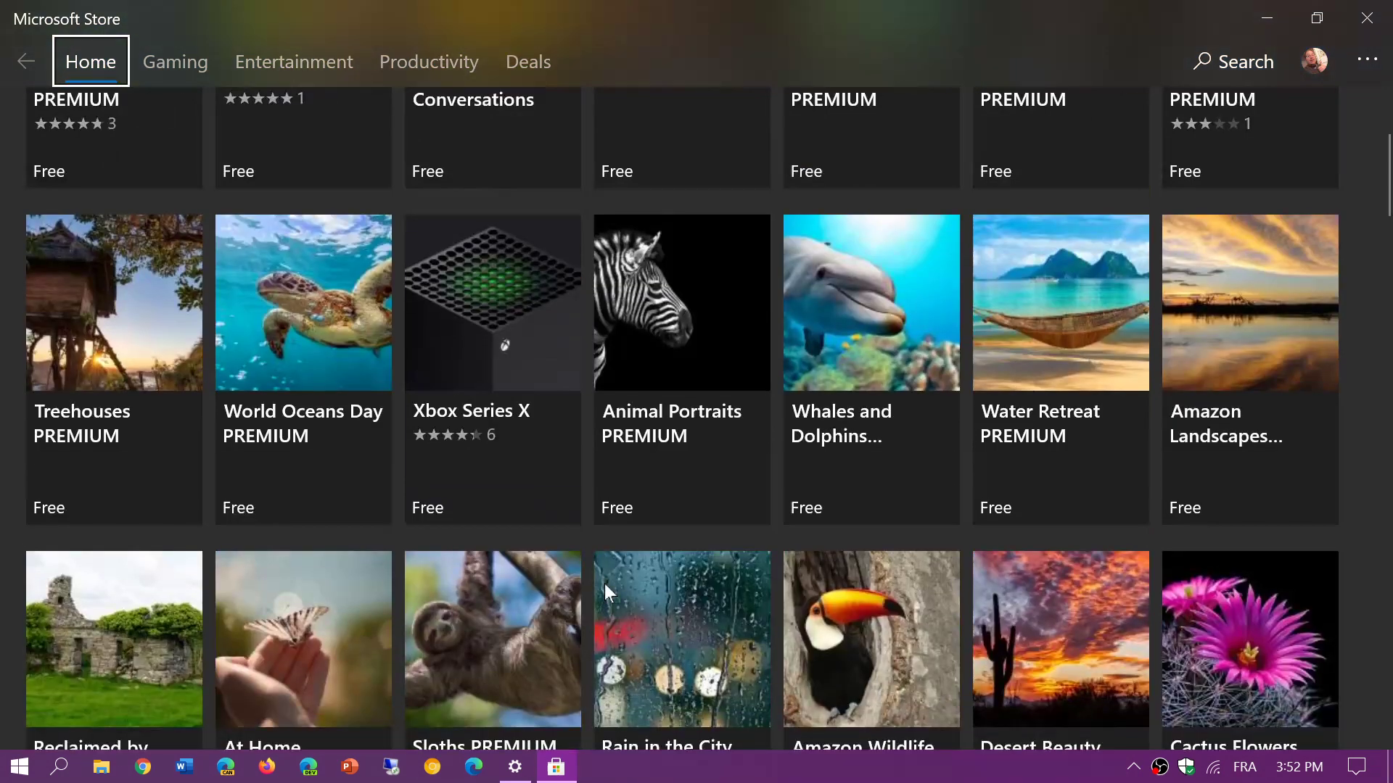
scroll(604, 585, "down", 4)
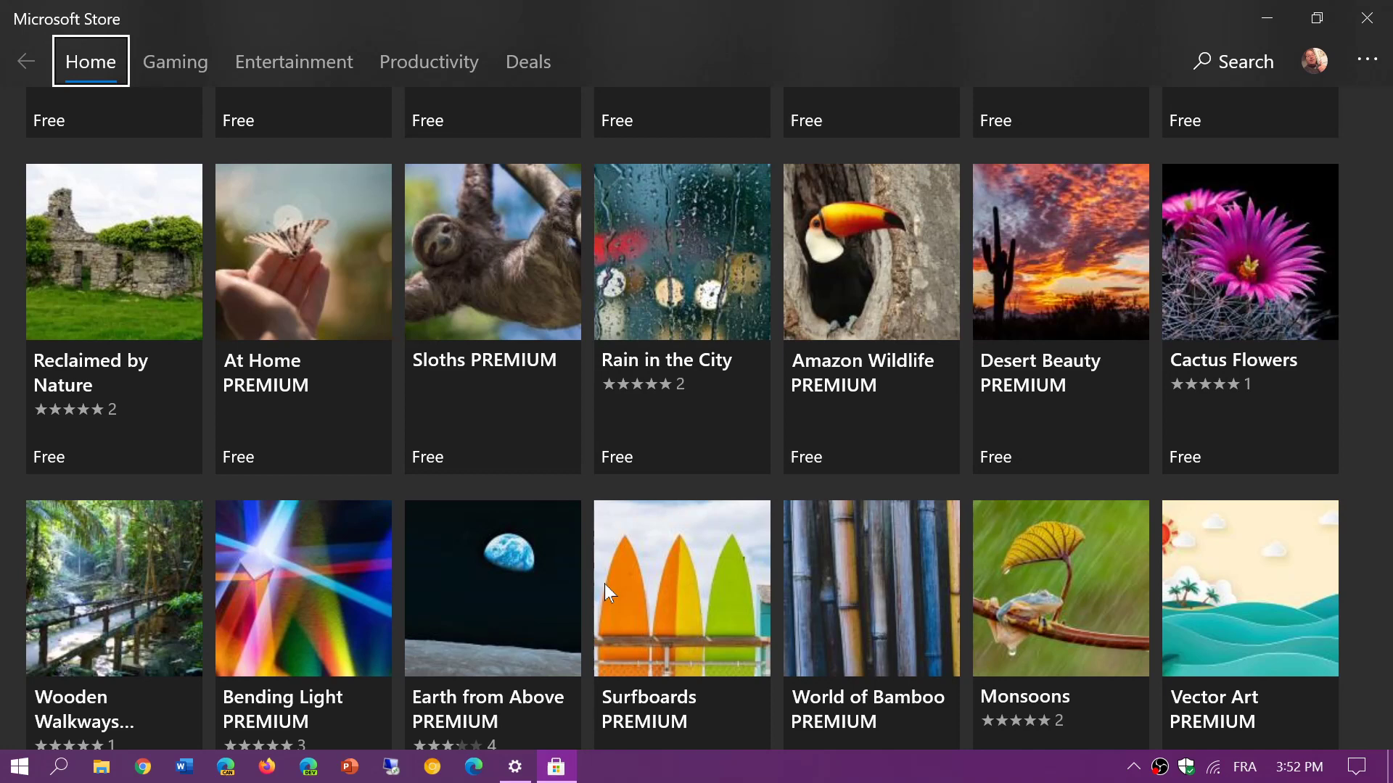
scroll(603, 584, "down", 3)
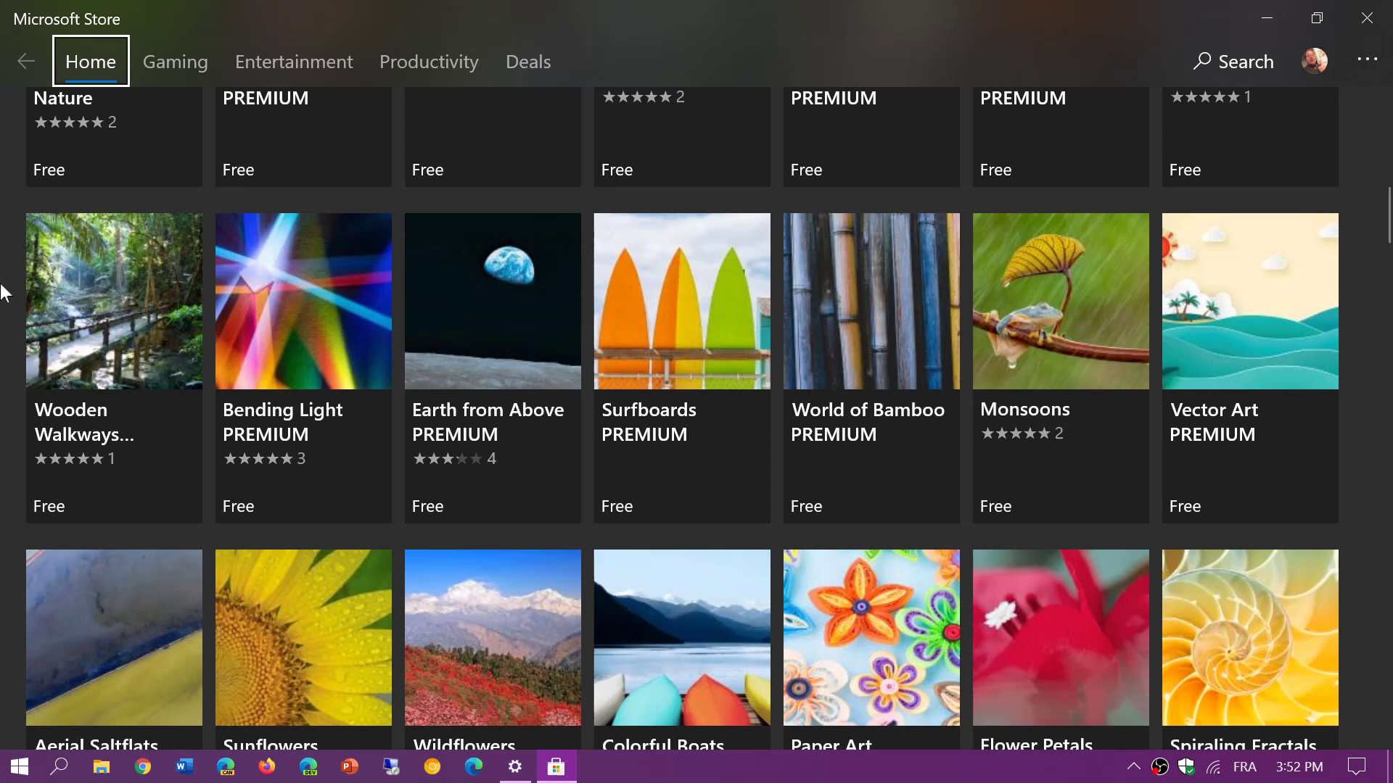
left_click(303, 310)
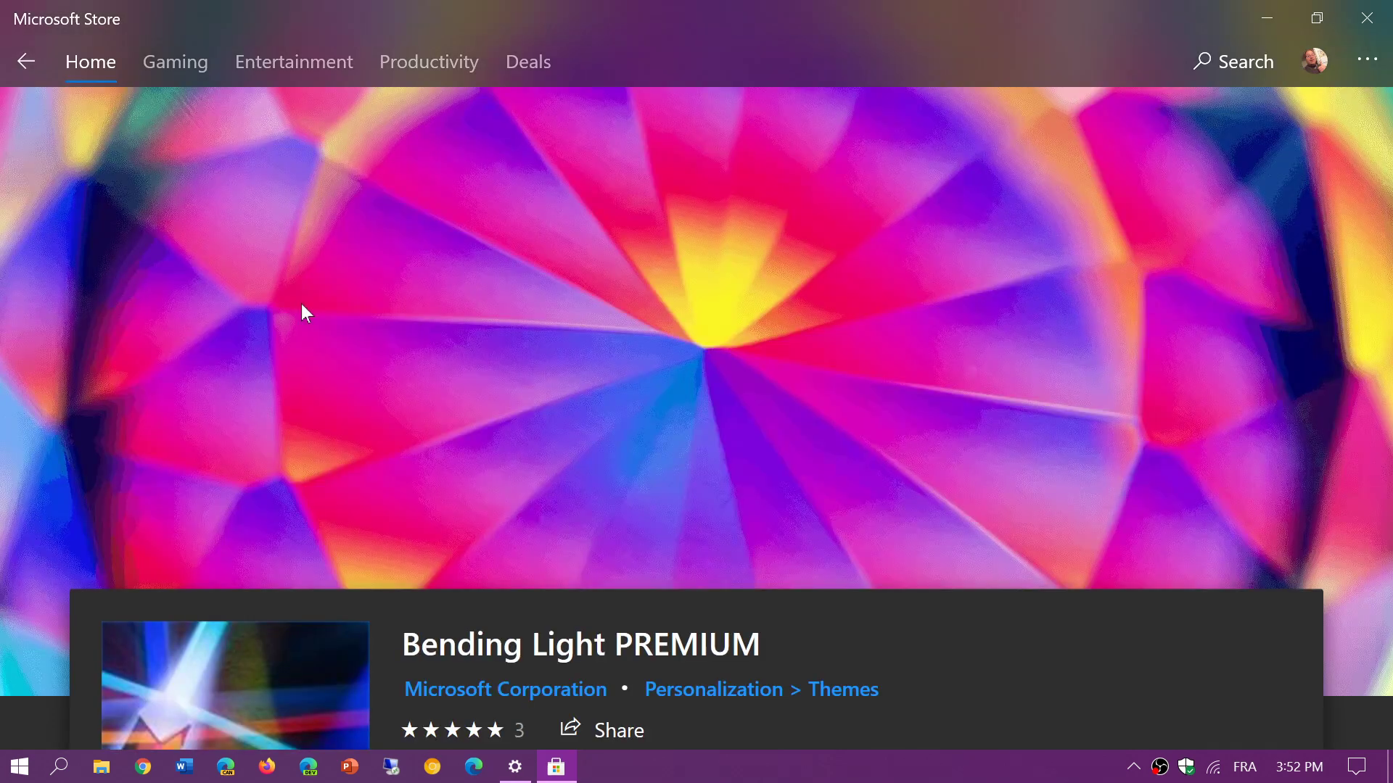
Step: Review the Bending Light PREMIUM page and get the free theme
scroll(302, 305, "down", 8)
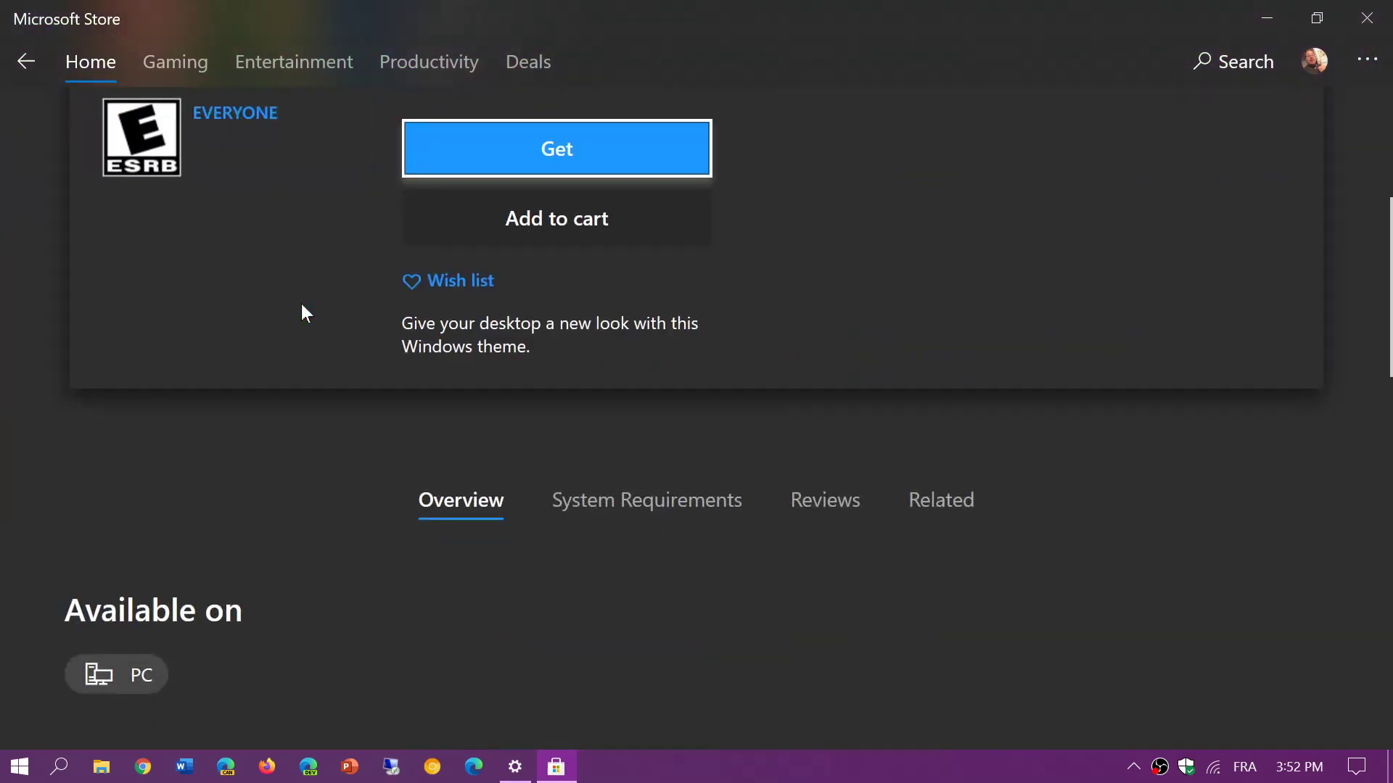
scroll(301, 305, "down", 10)
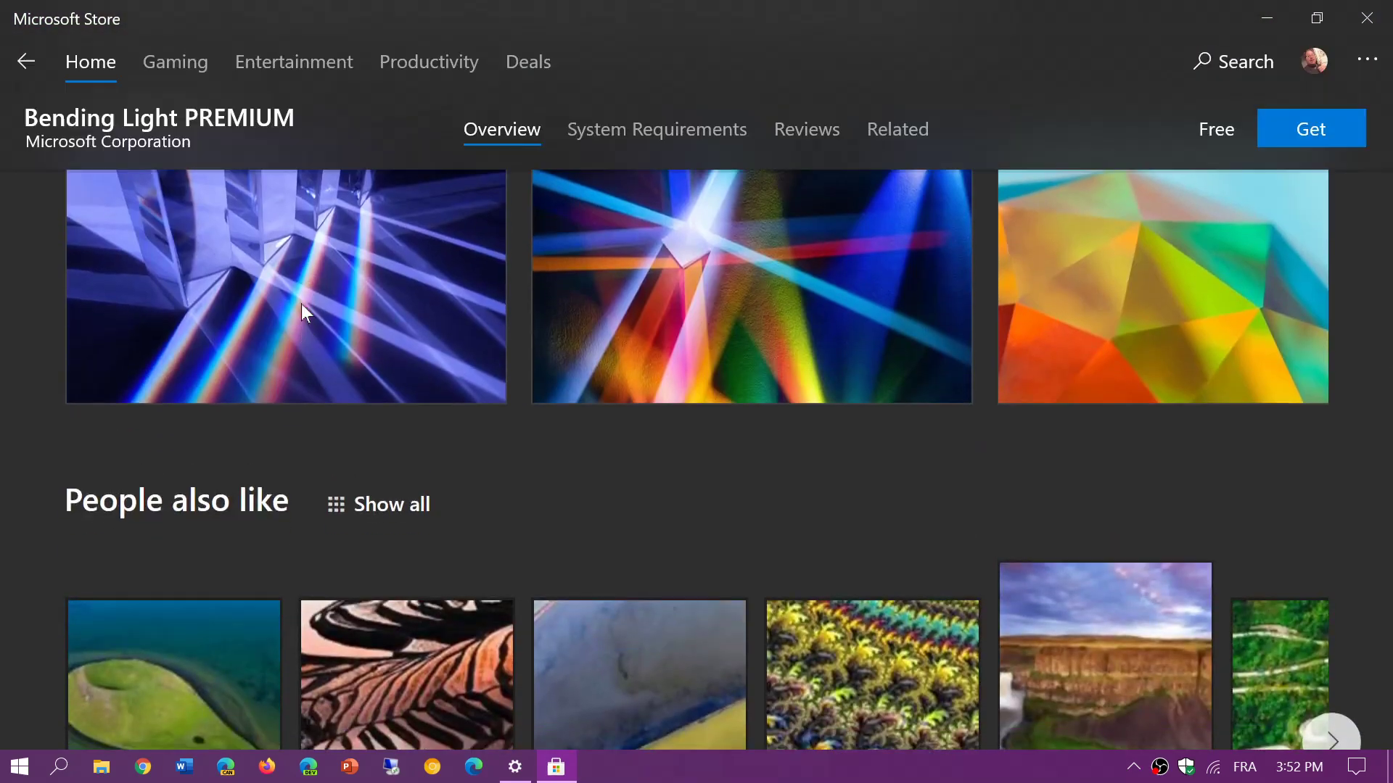
scroll(302, 303, "up", 10)
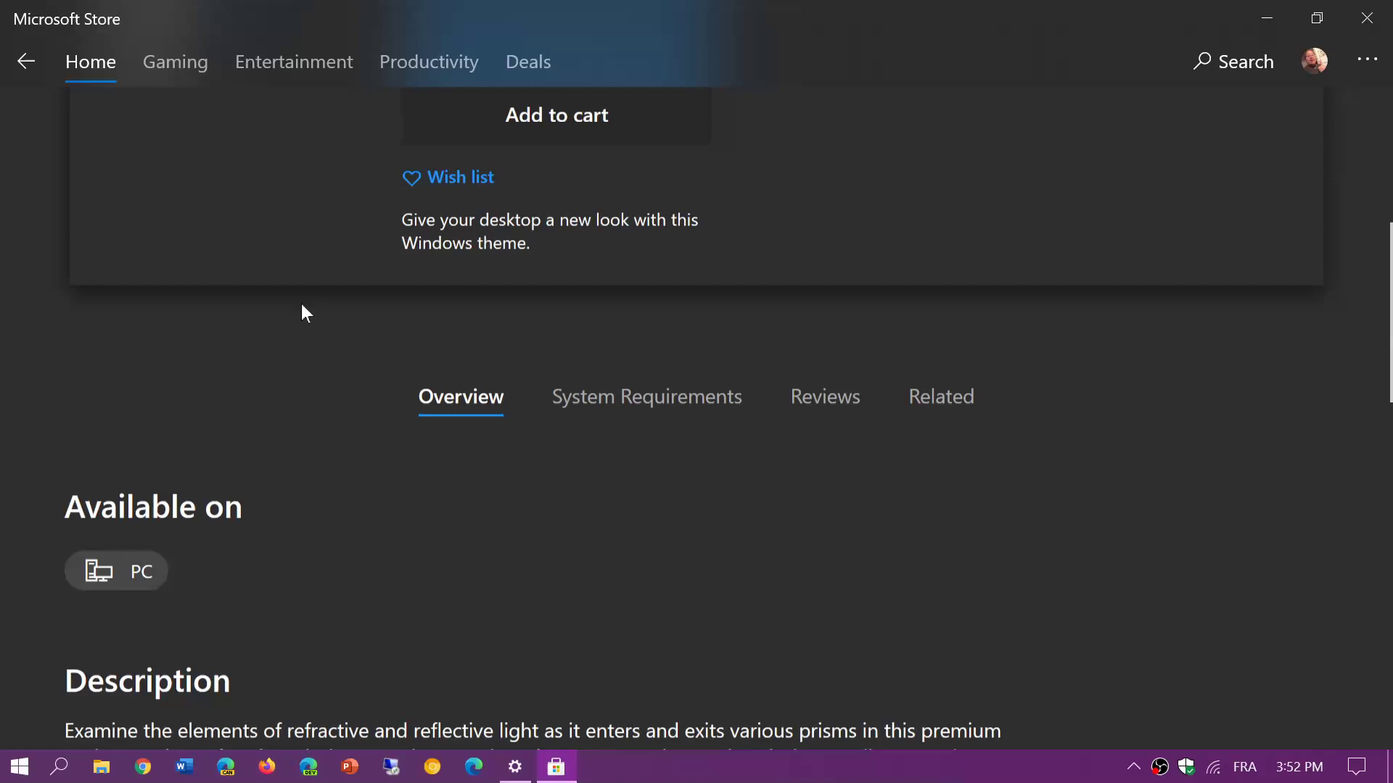
scroll(302, 304, "up", 6)
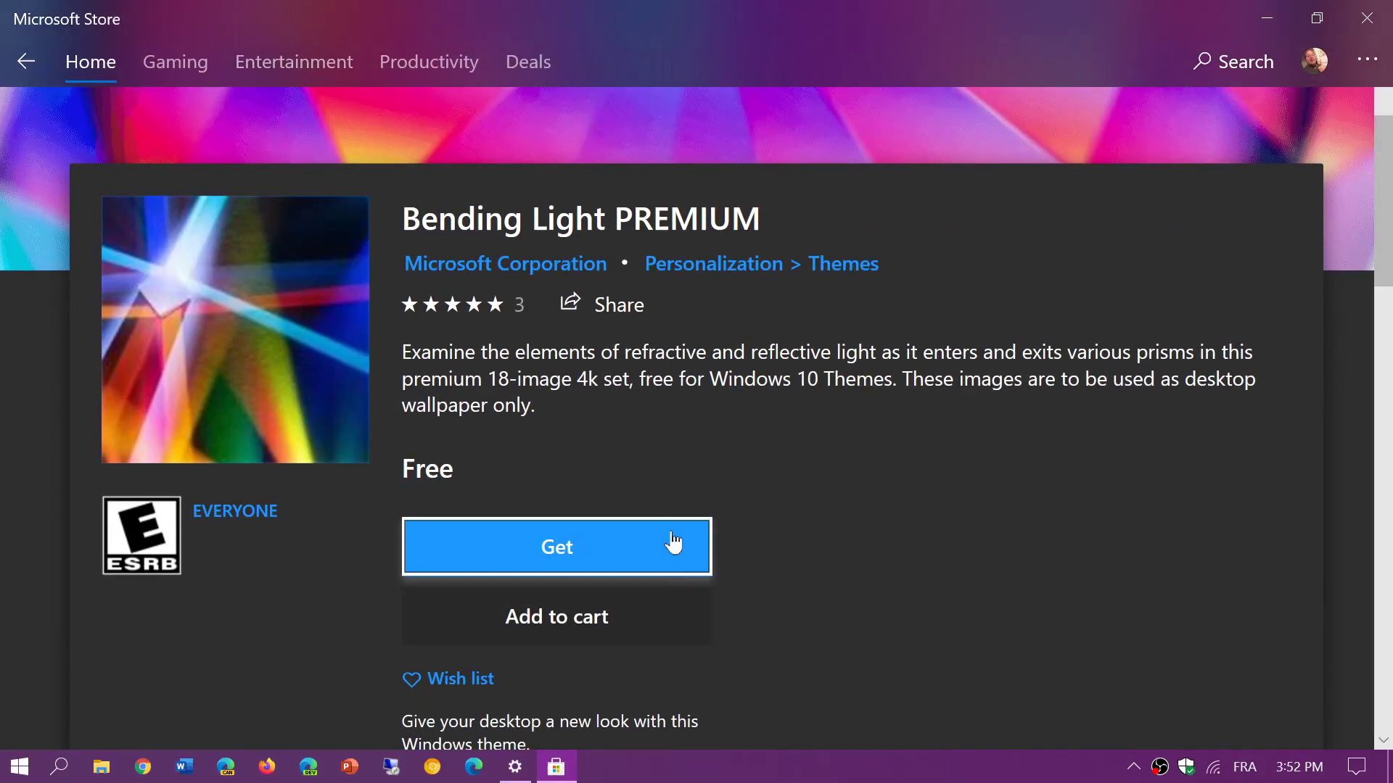
left_click(673, 543)
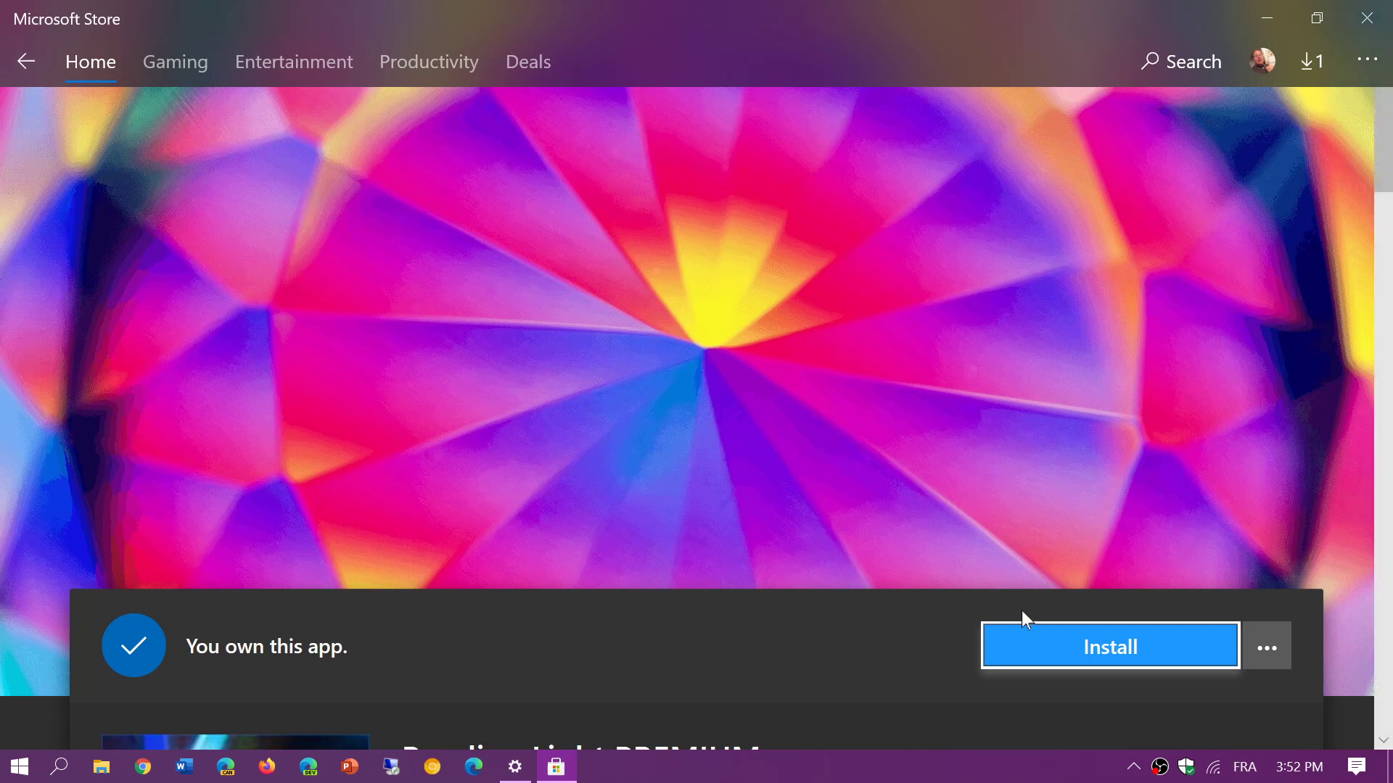
Step: Install Bending Light PREMIUM and wait until the Store reports it is installed
left_click(1091, 648)
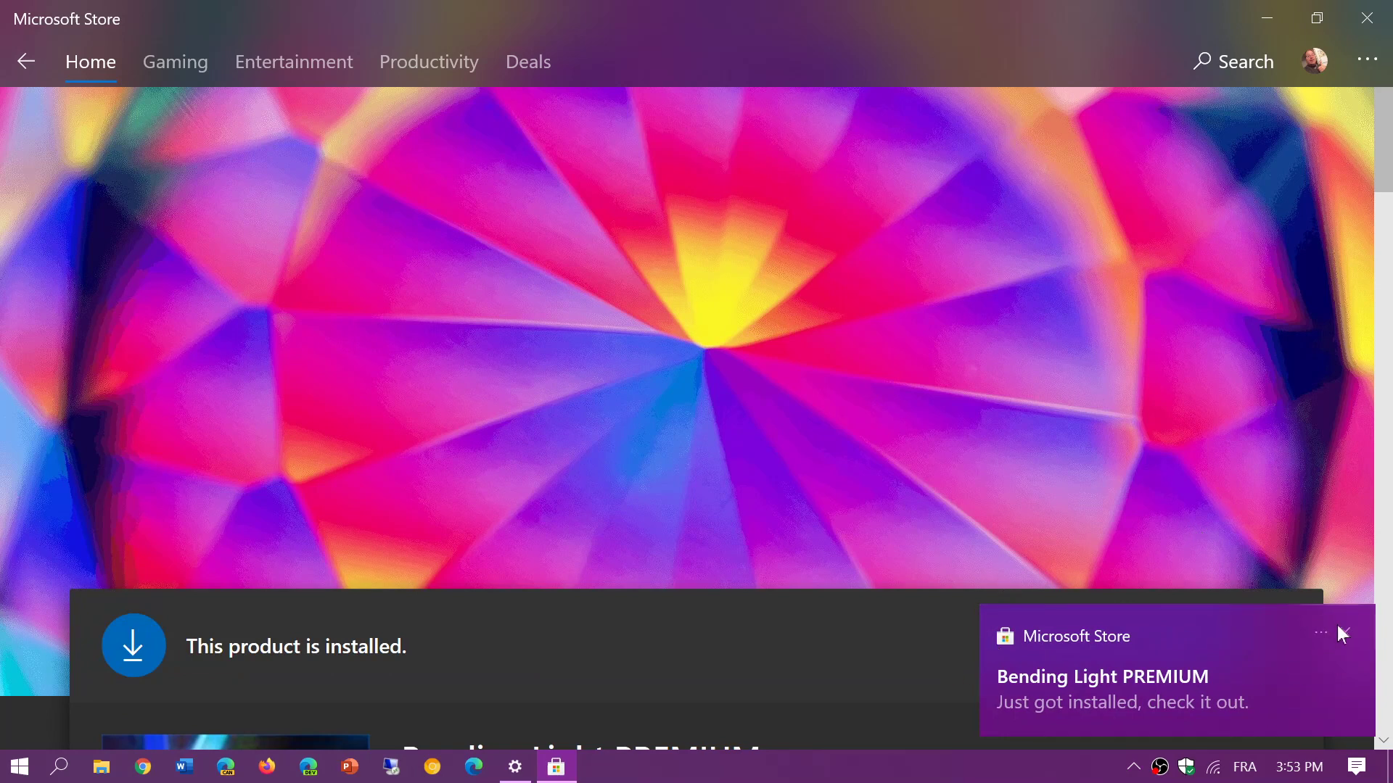
Step: Apply Bending Light PREMIUM as the active theme in Settings > Themes, then close Settings
left_click(1344, 634)
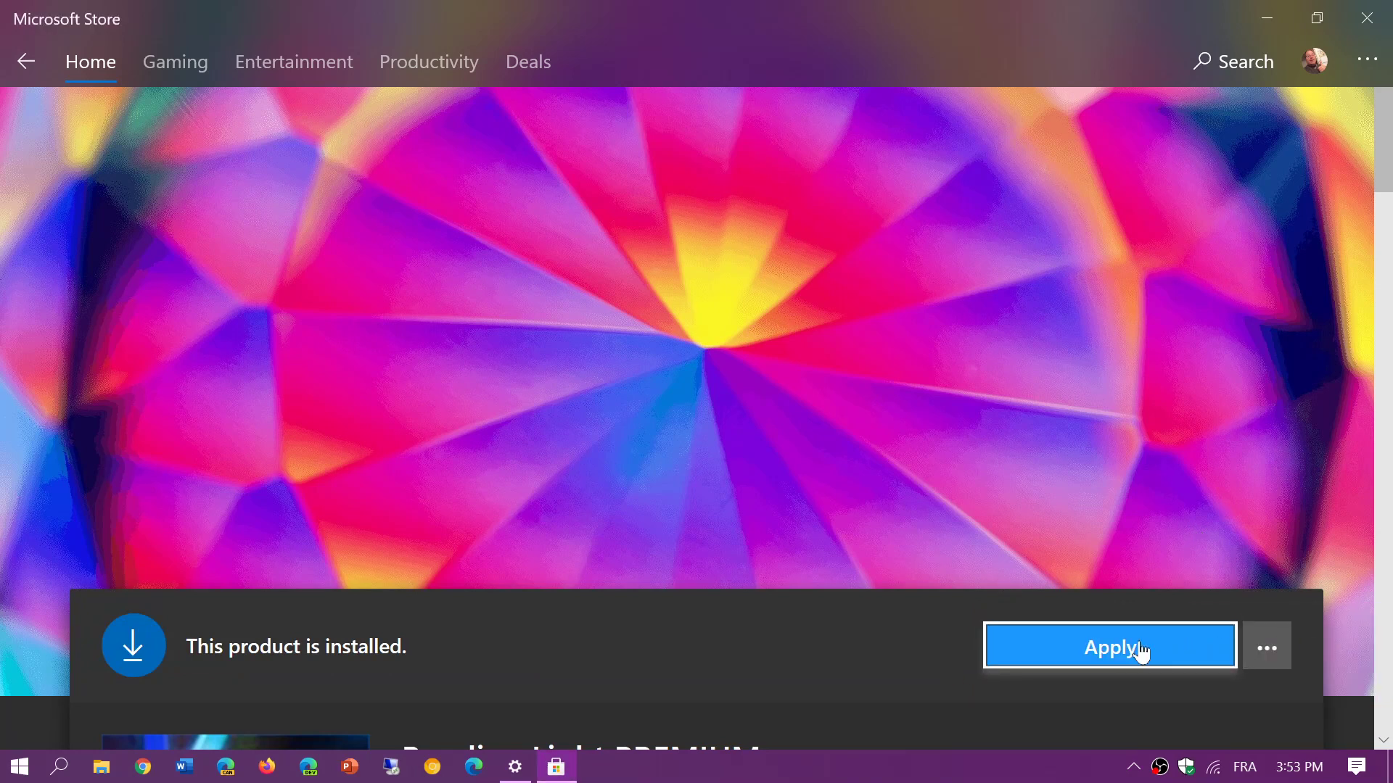
left_click(1140, 648)
scroll(879, 539, "down", 5)
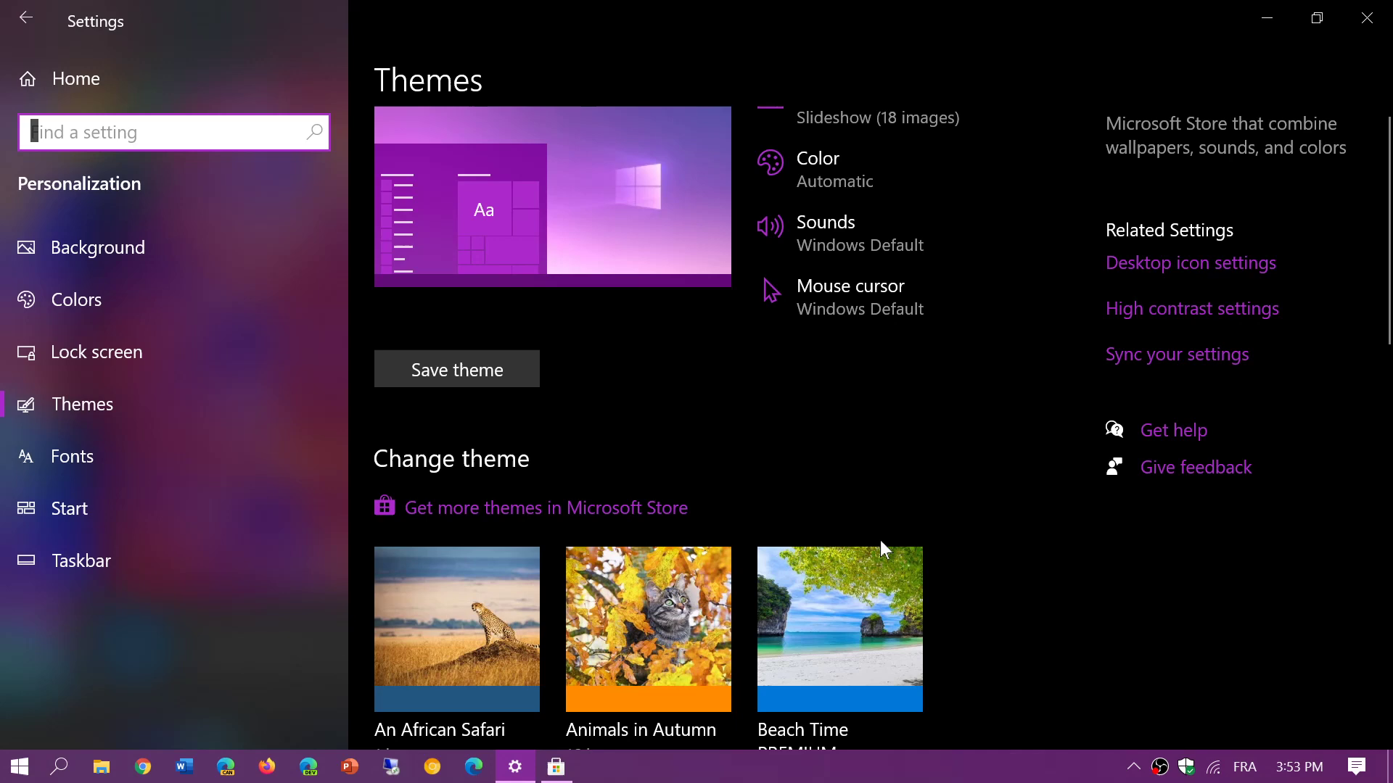
scroll(881, 542, "down", 2)
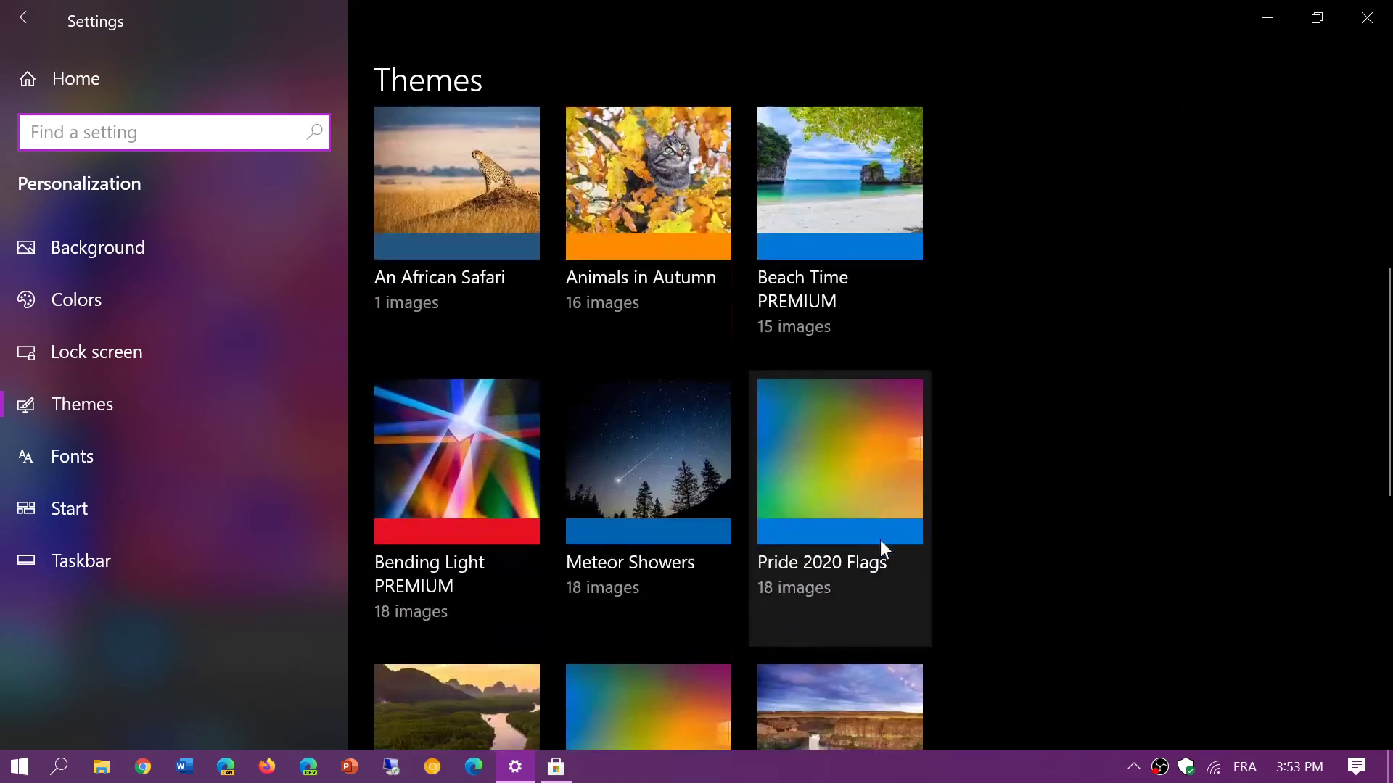
left_click(438, 441)
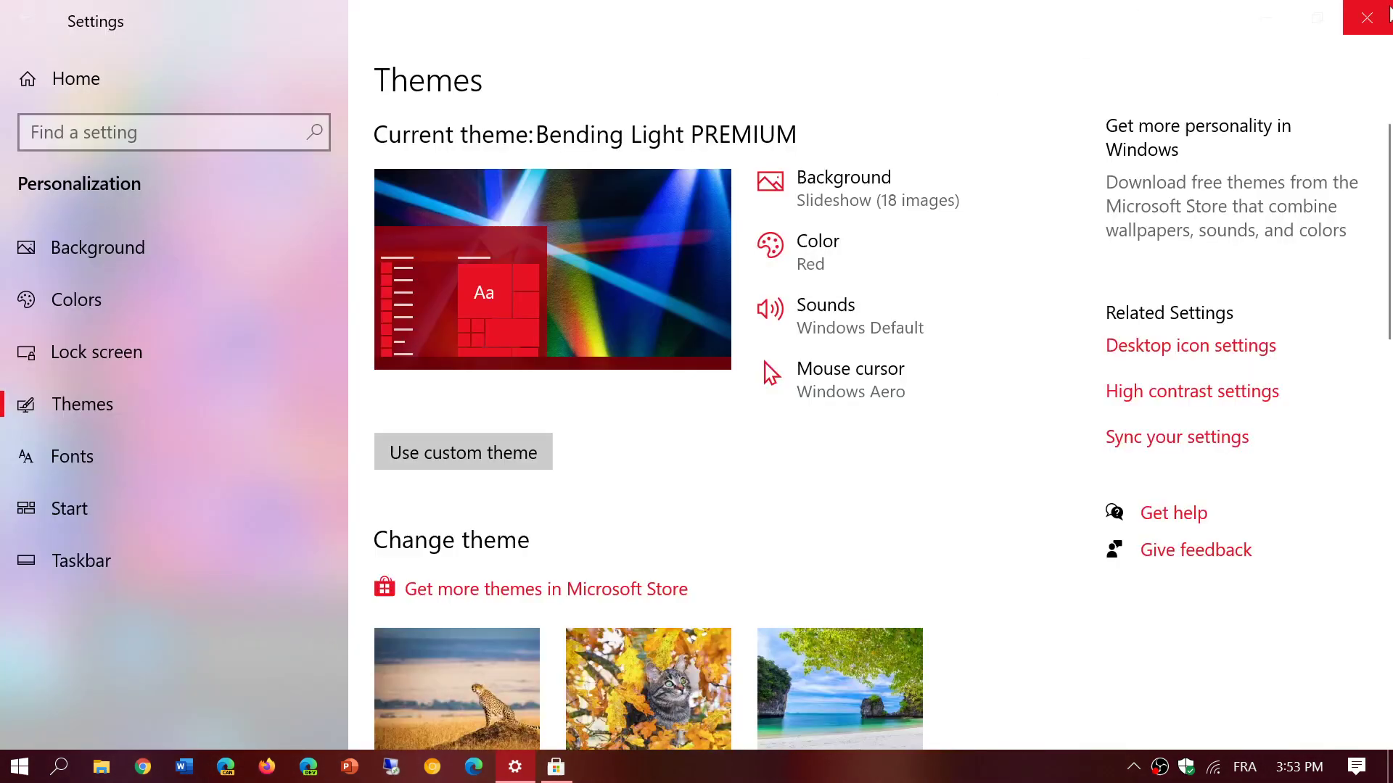
left_click(1376, 21)
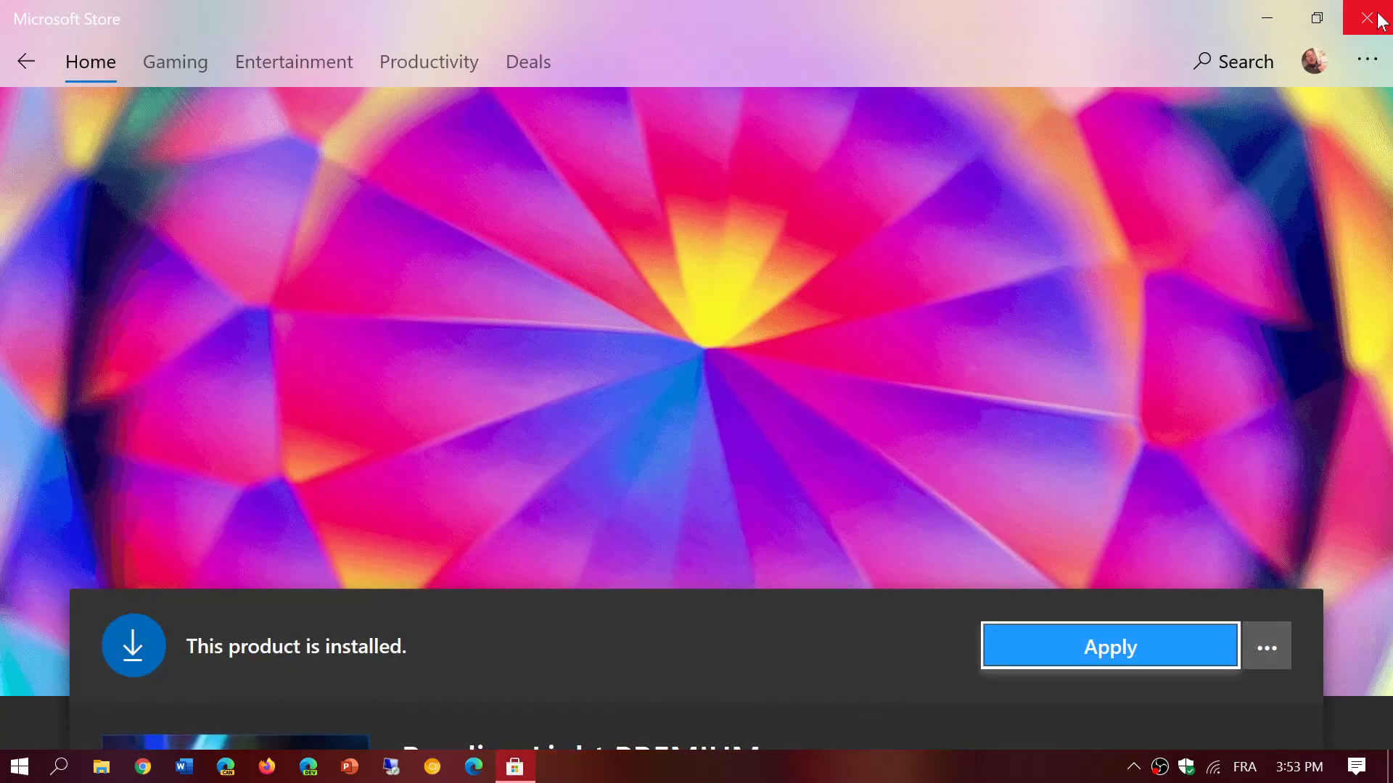
Step: Close Microsoft Store, check the red Start colours, and clear the Store install notification
left_click(1381, 14)
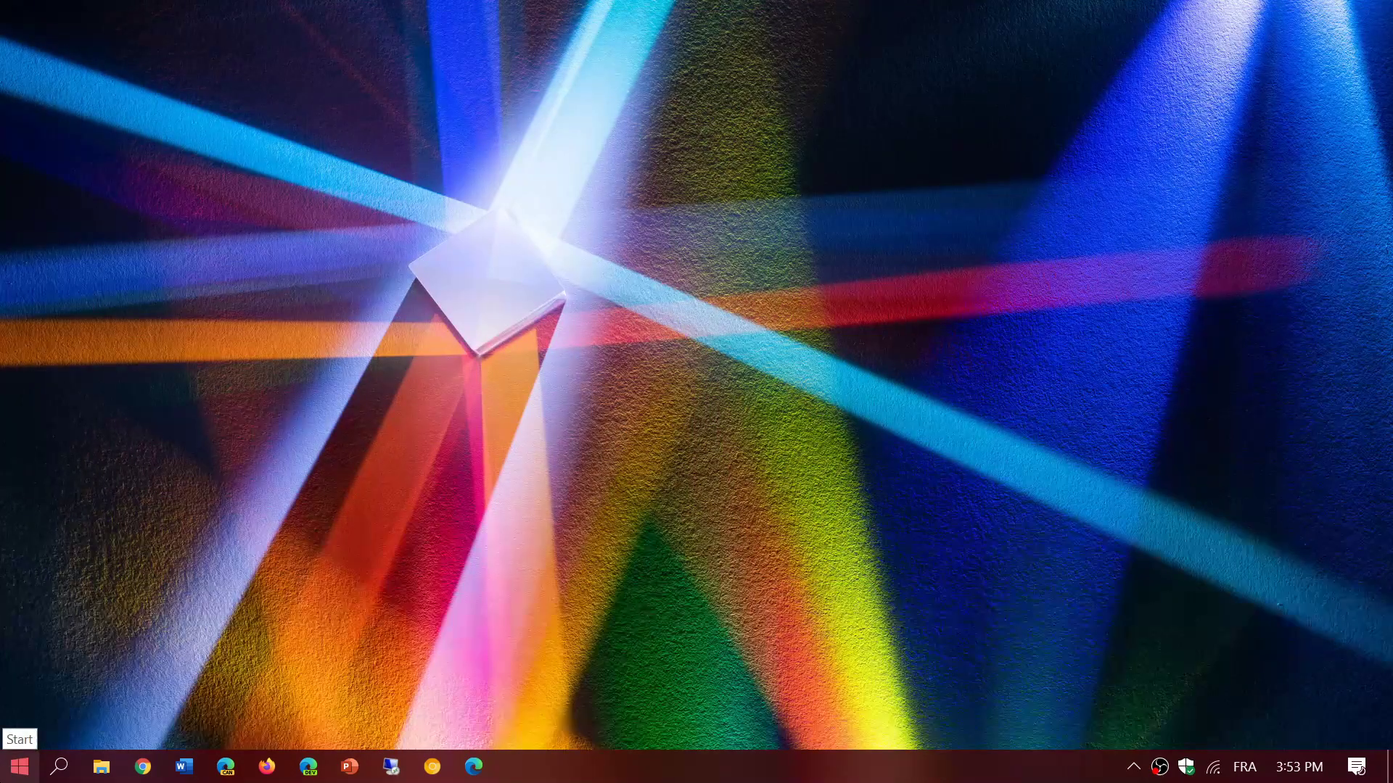
left_click(19, 767)
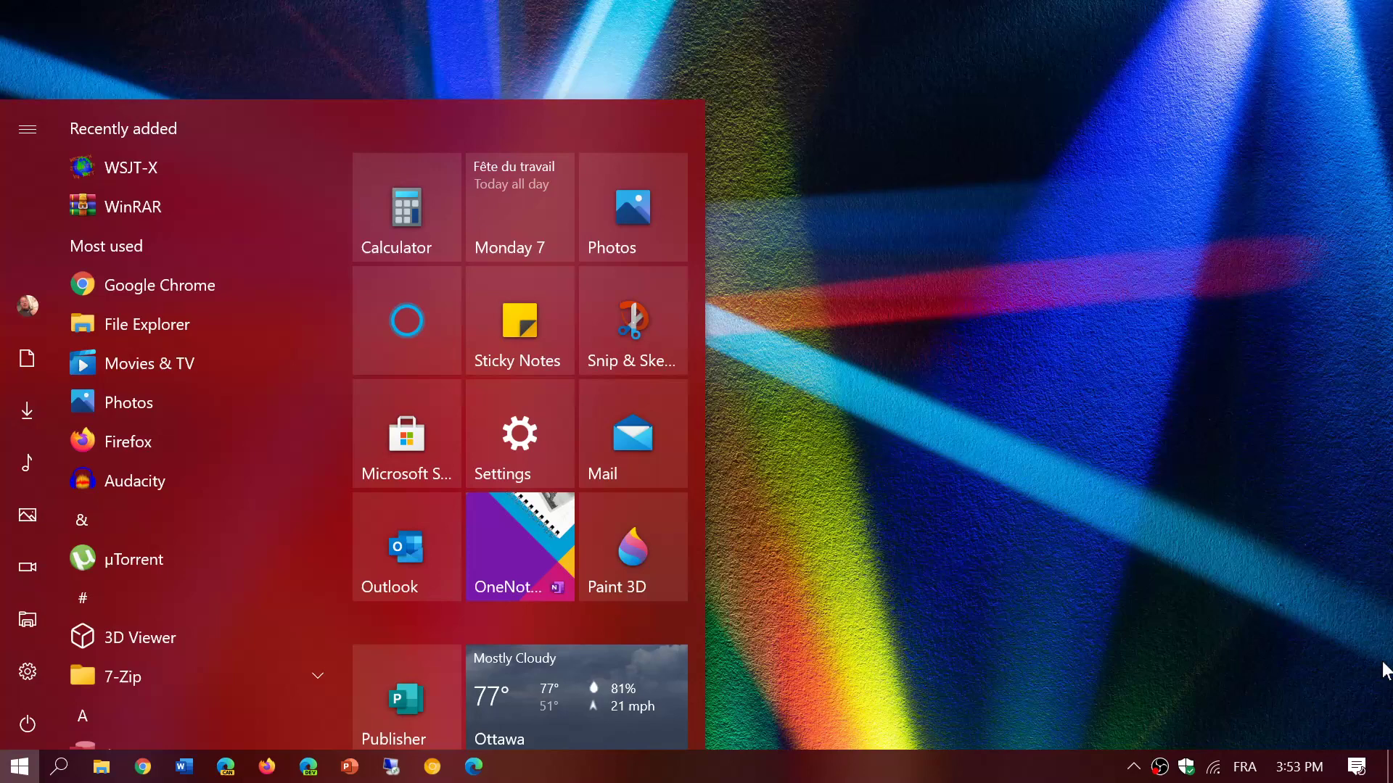
left_click(1366, 769)
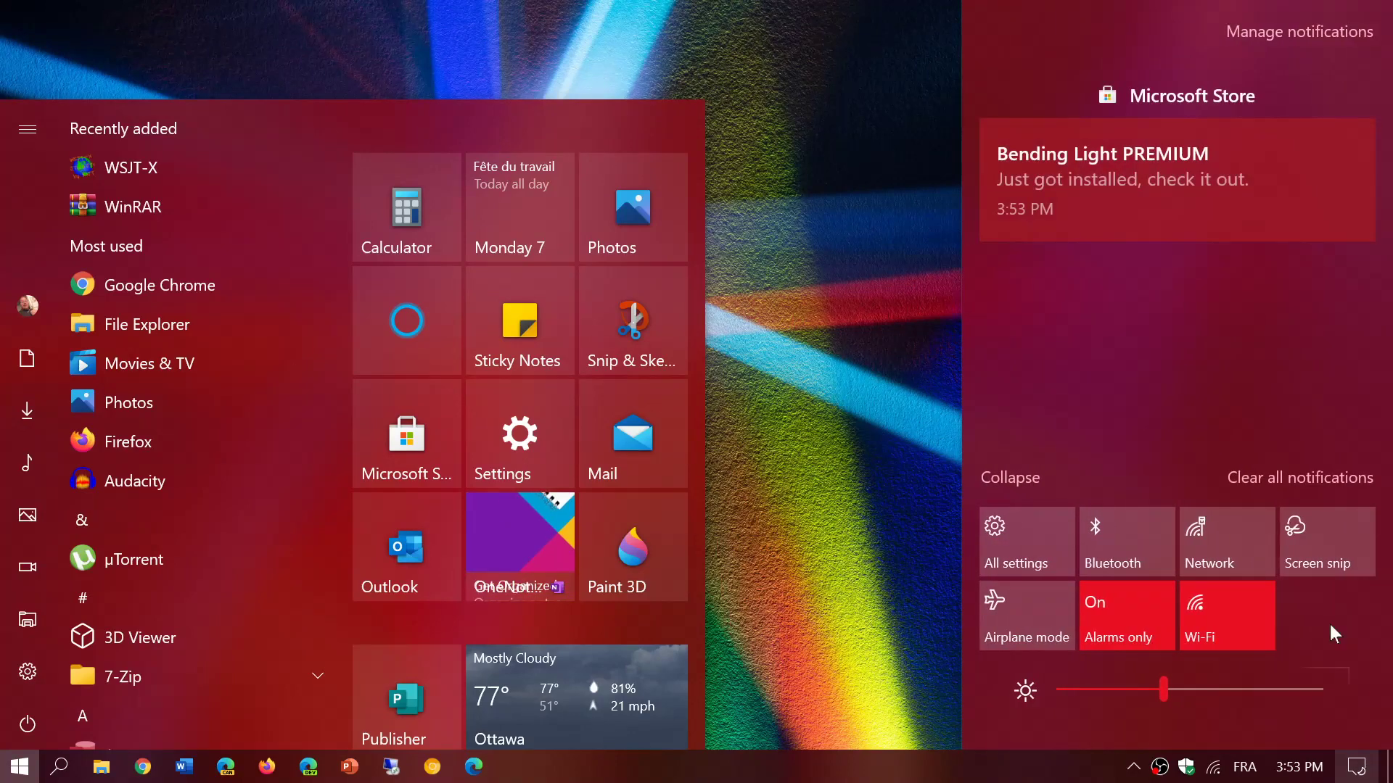
left_click(1284, 477)
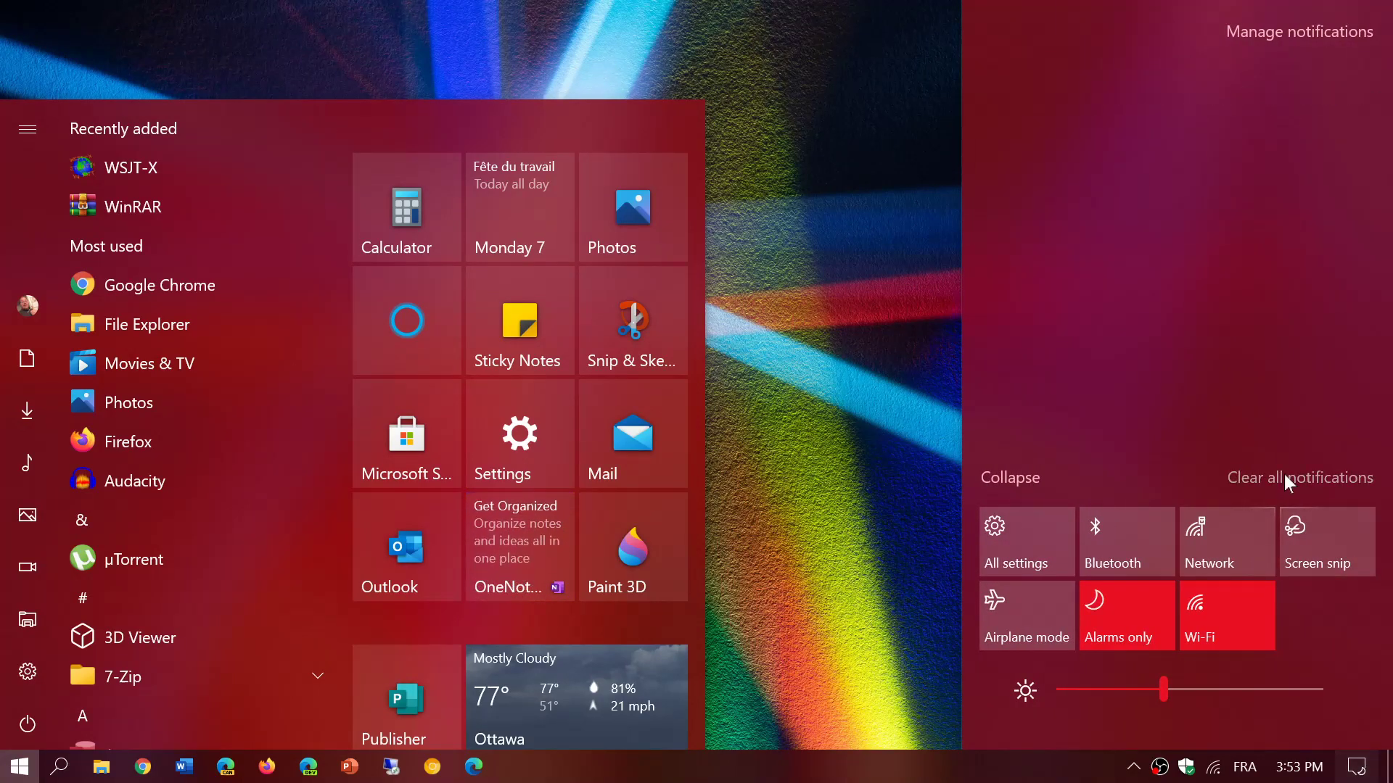
left_click(870, 437)
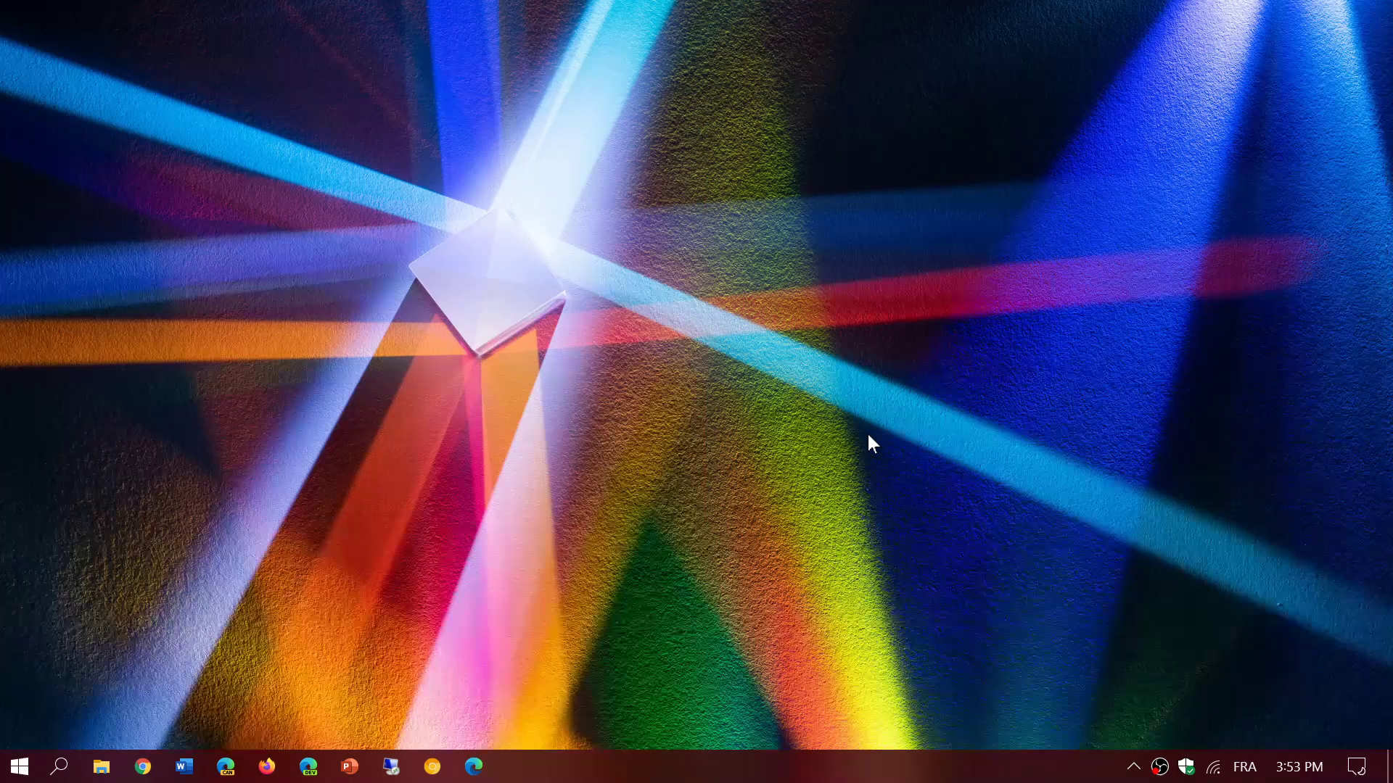